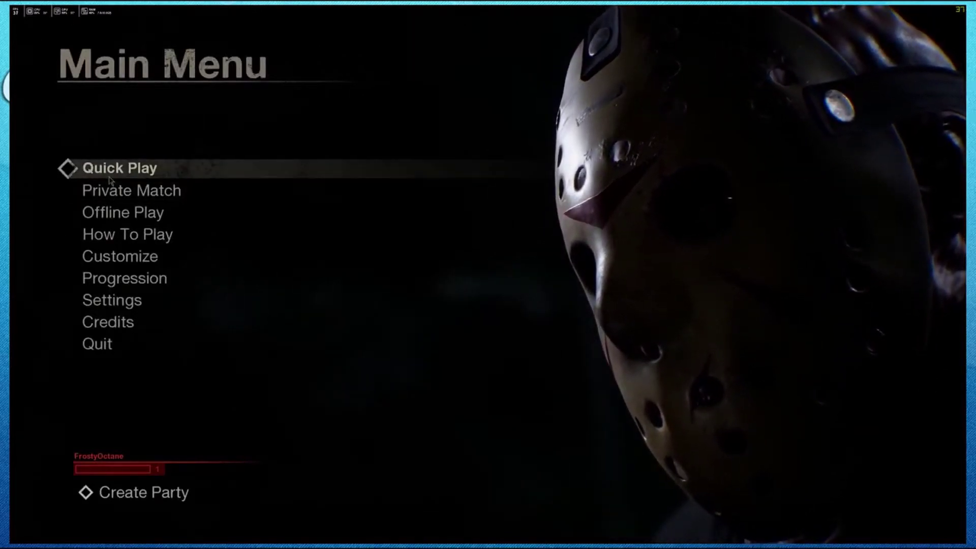
# Start matchmaking for a quick play match and load into Higgins Haven Small
pyautogui.click(109, 180)
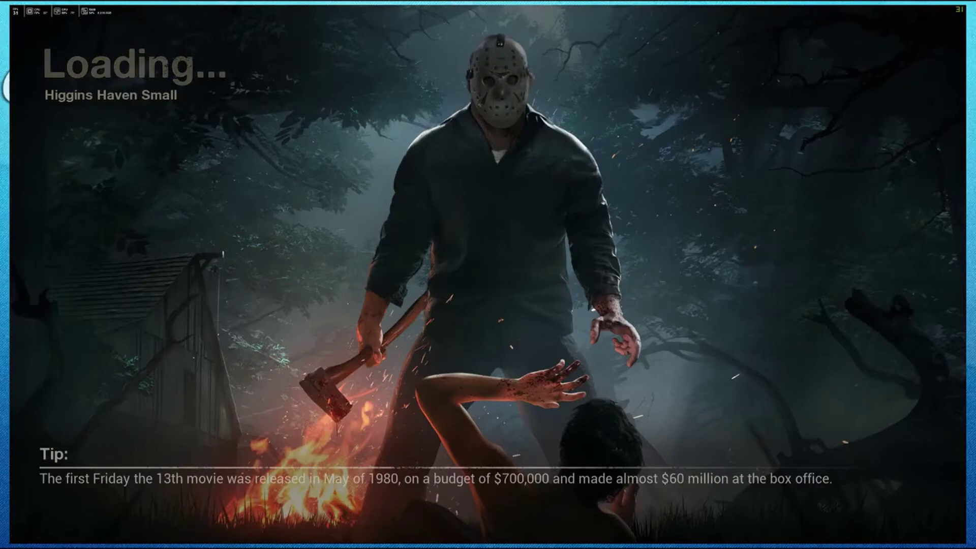
# Walk the counselor across the dining cabin to the red door and push it open
pyautogui.press('w')
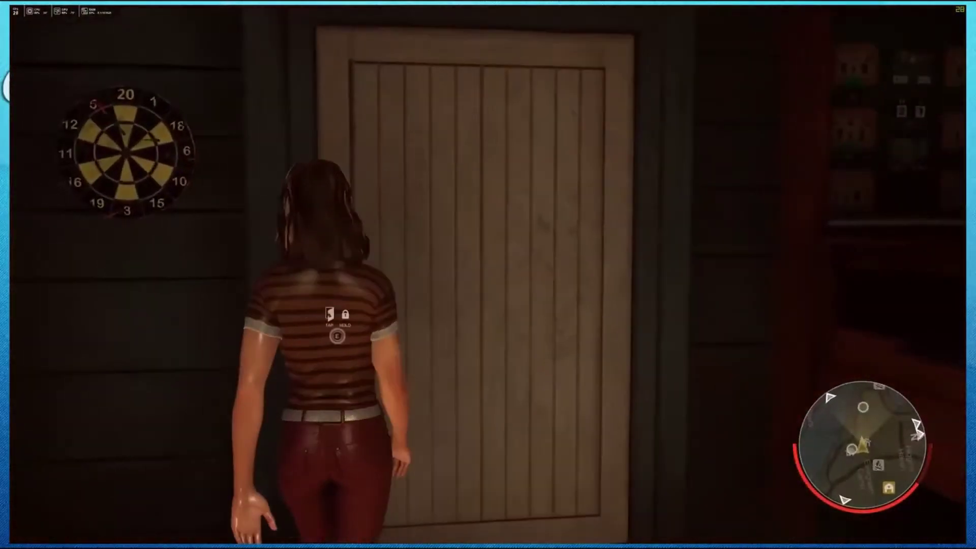
pyautogui.press('w')
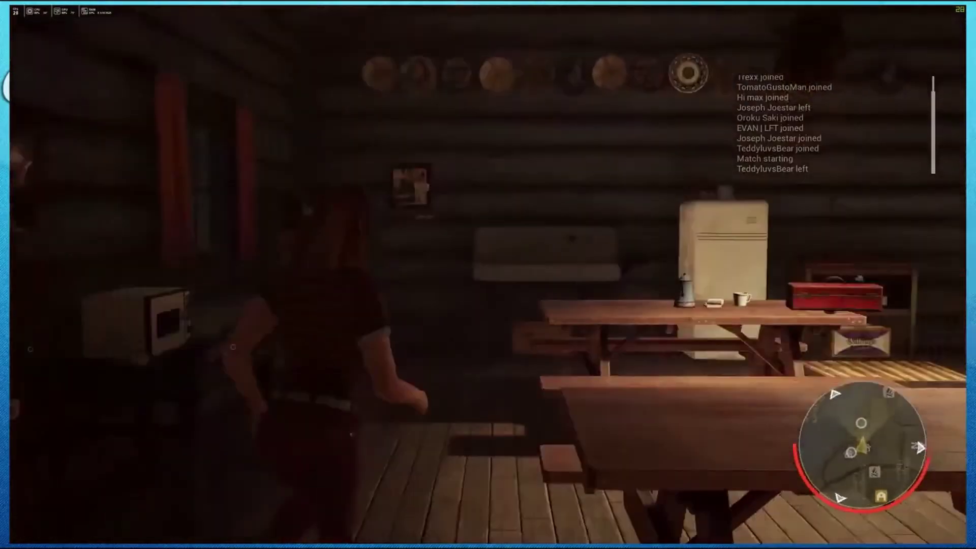
pyautogui.press('w')
pyautogui.press('w')
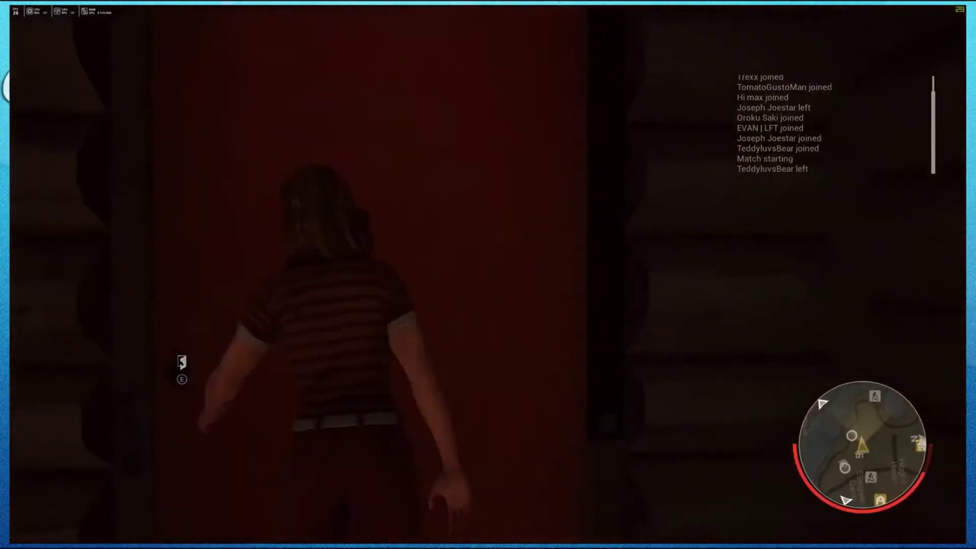
pyautogui.press('e')
# Walk out into the dark forest, weaving through bushes and trees toward the lit cabin
pyautogui.press('w')
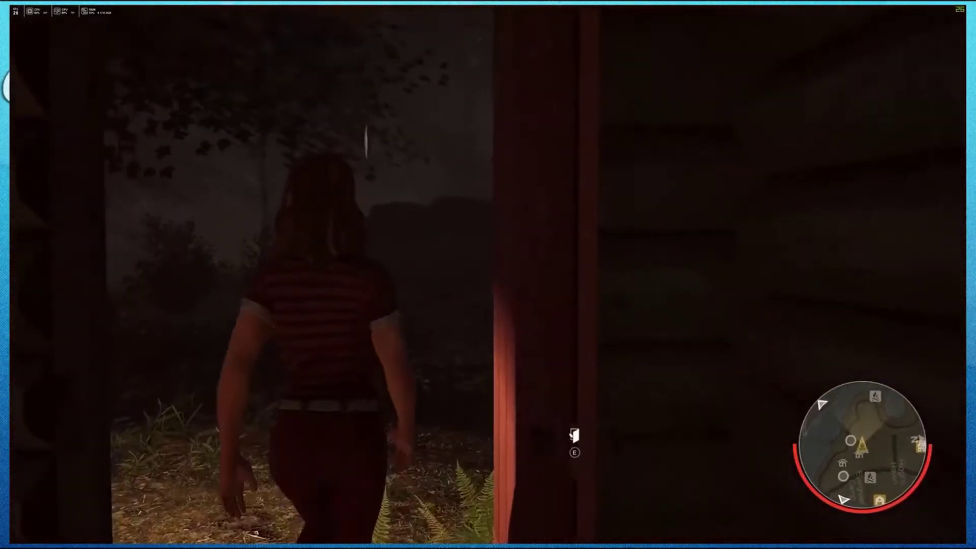
pyautogui.press('w')
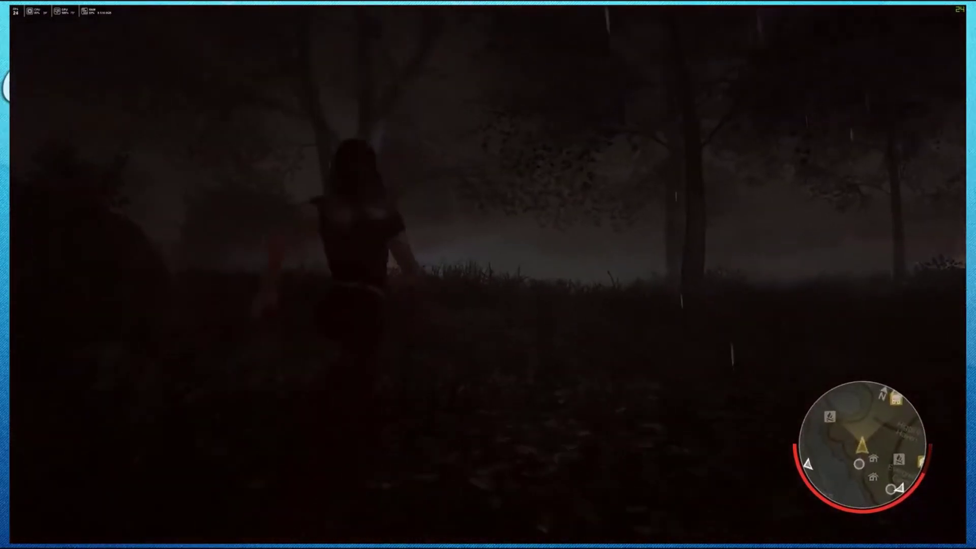
pyautogui.press('w')
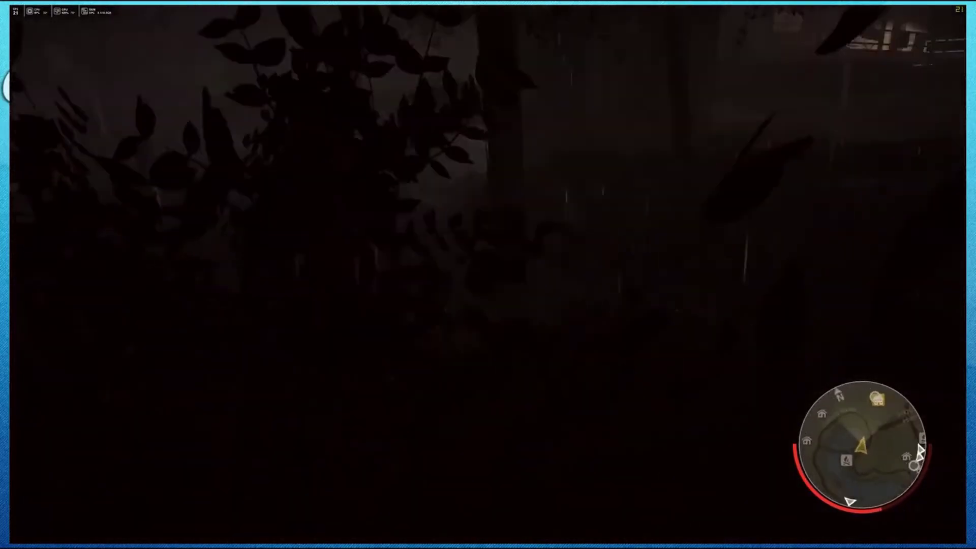
pyautogui.press('w')
pyautogui.press('w')
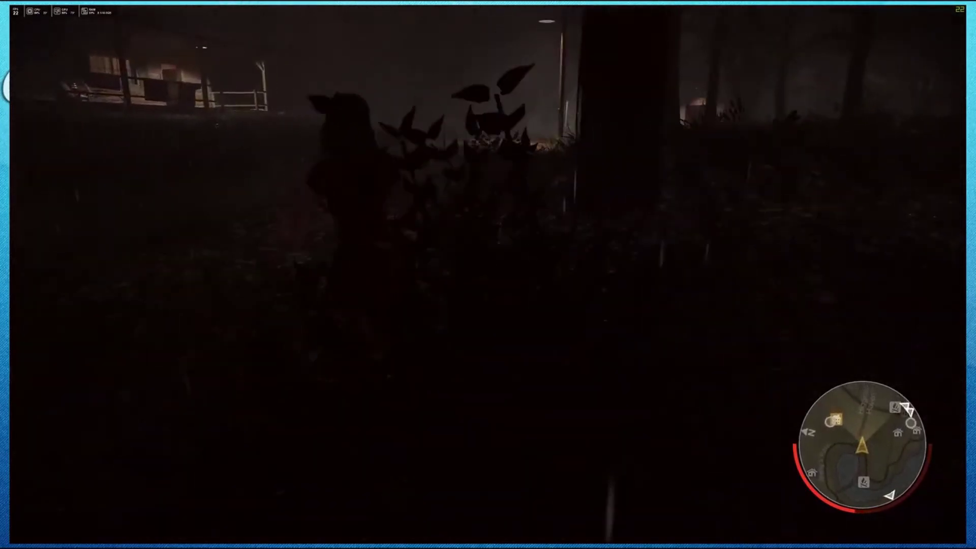
pyautogui.press('w')
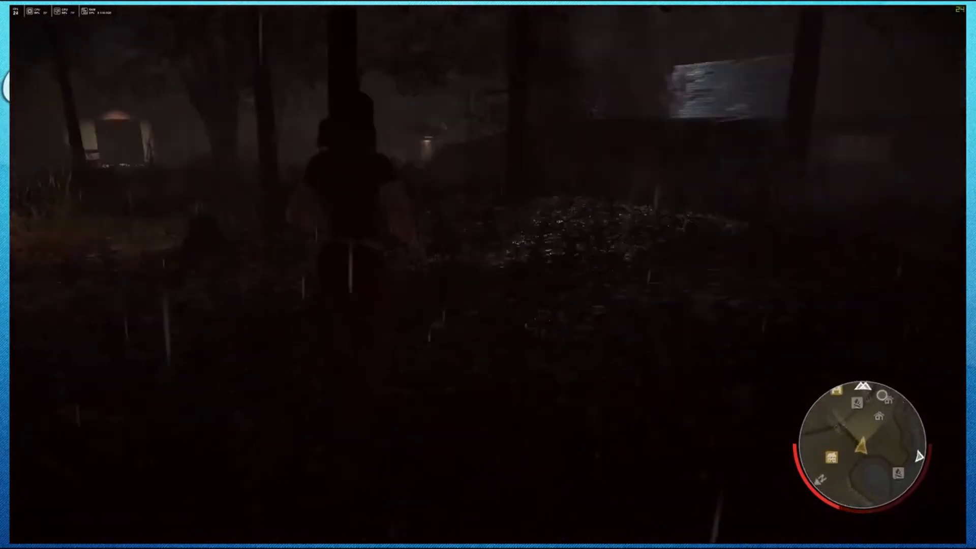
pyautogui.press('w')
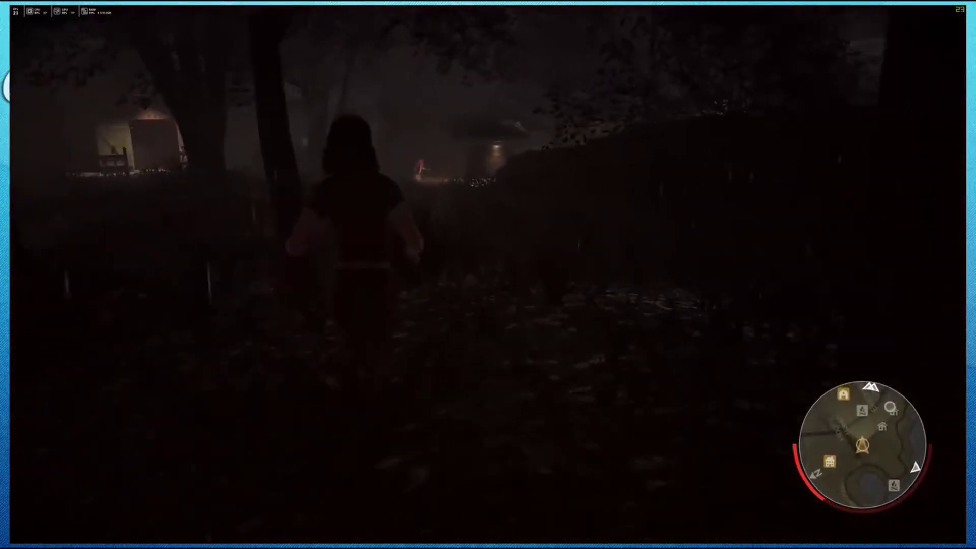
pyautogui.press('w')
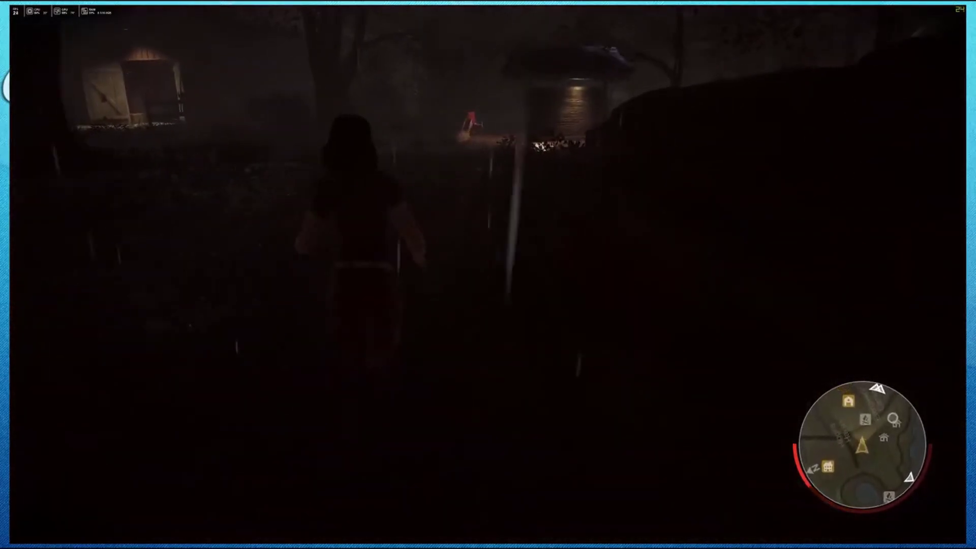